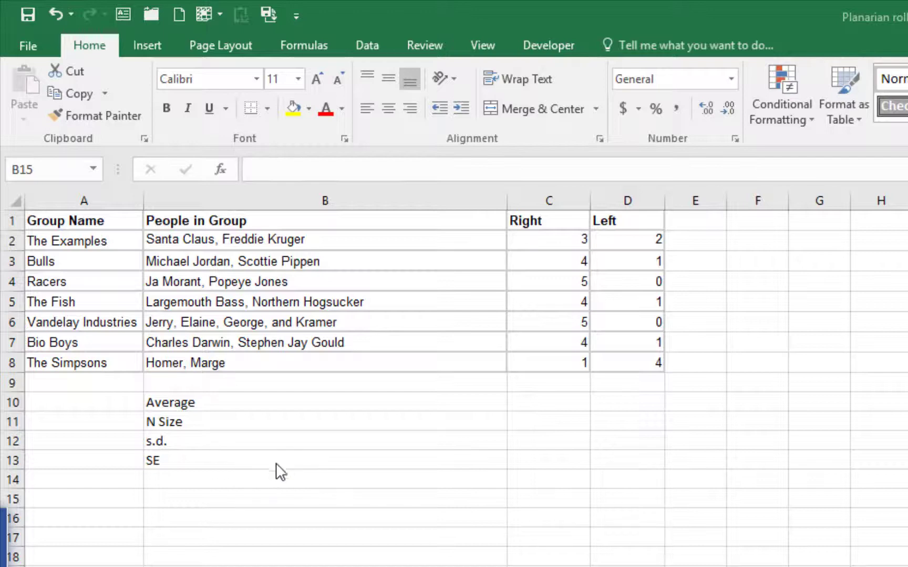
Enter =AVERAGE(C2:C8) in C10 so the Right average reads 3.7
{"action": "left_click", "coordinate": [549, 400]}
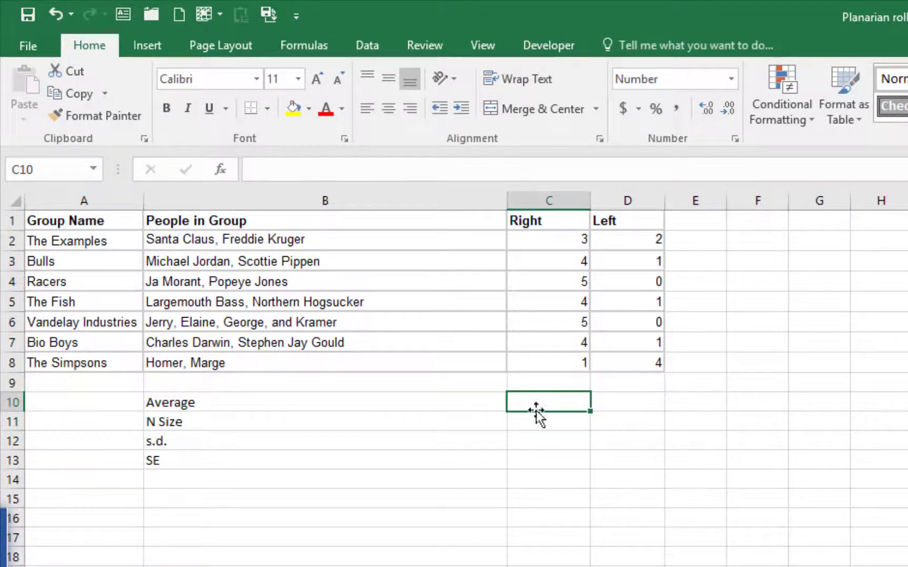
{"action": "type", "text": "="}
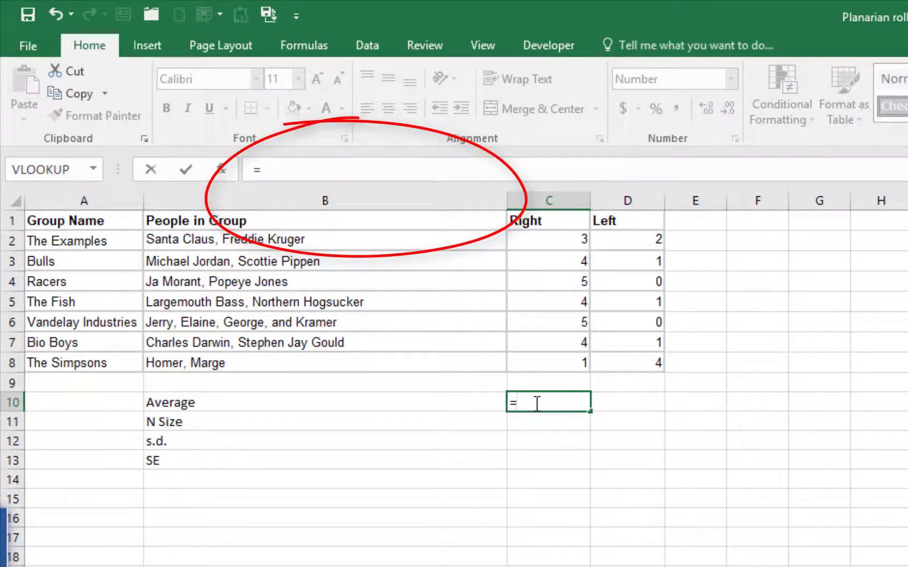
{"action": "type", "text": "average"}
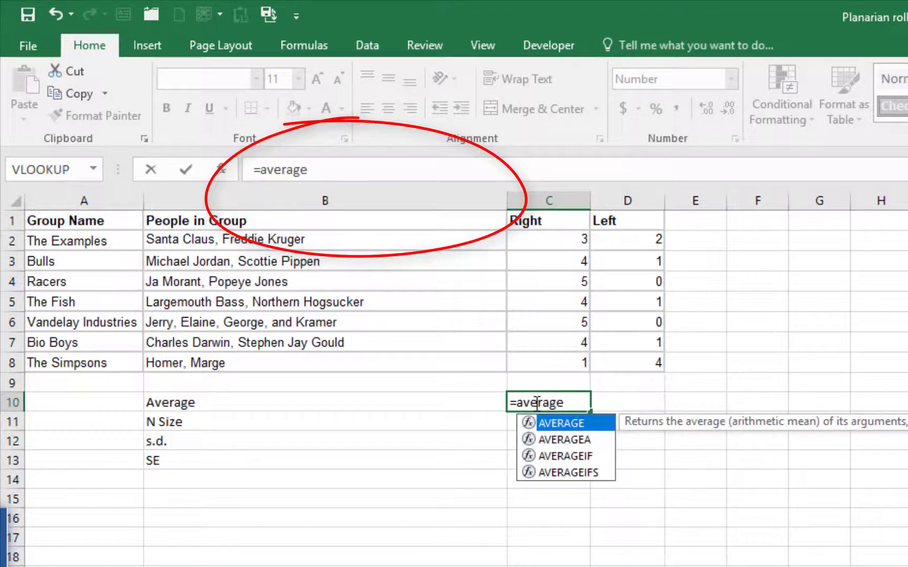
{"action": "type", "text": "("}
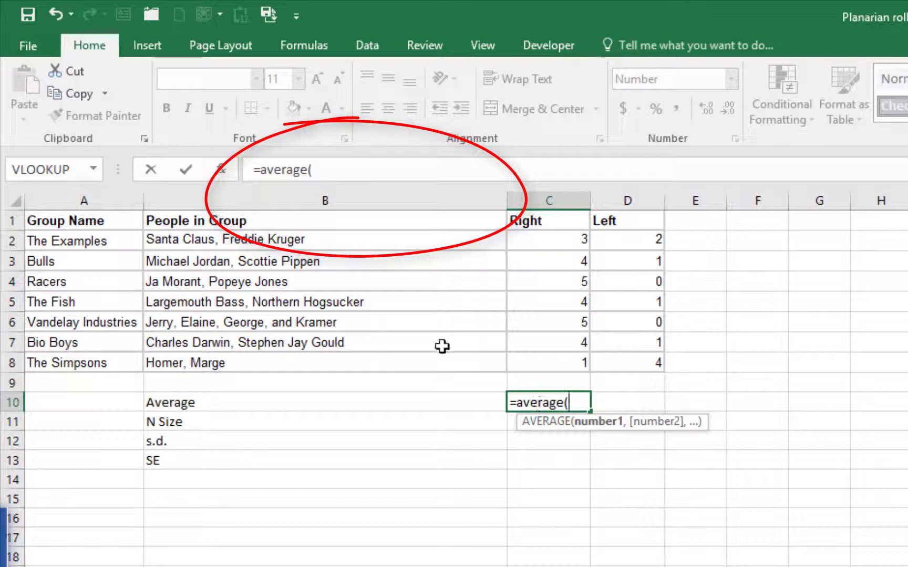
{"action": "left_click_drag", "start_coordinate": [537, 364], "coordinate": [551, 243]}
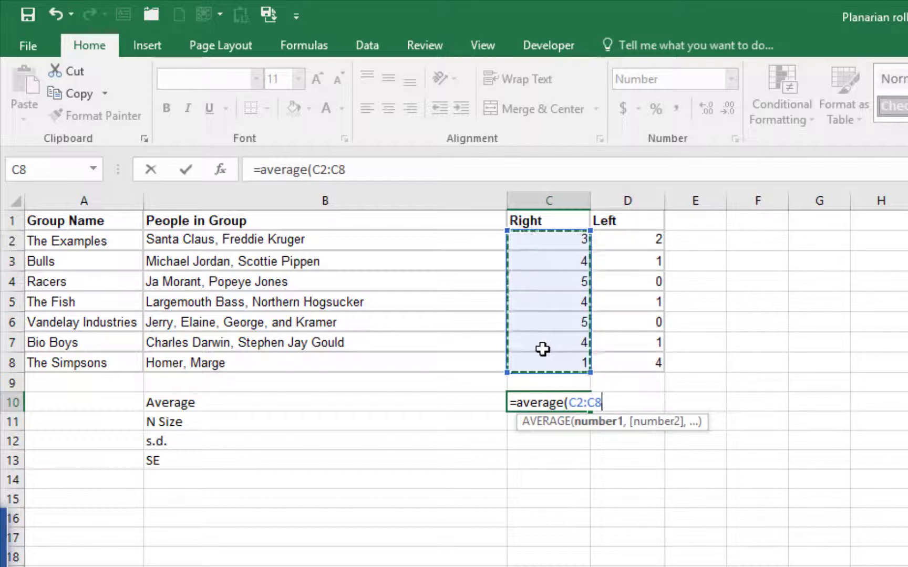
{"action": "left_click", "coordinate": [415, 175]}
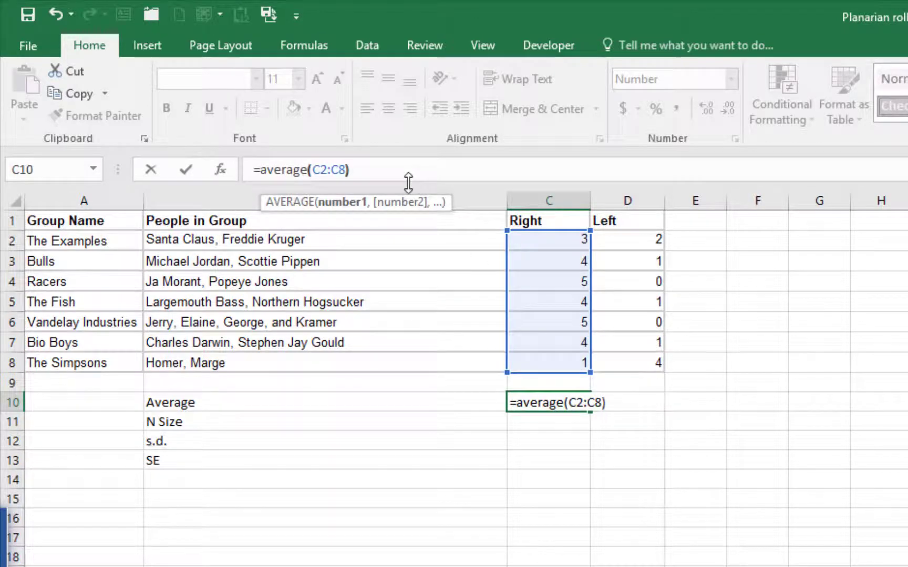
{"action": "key", "text": "ctrl+Return"}
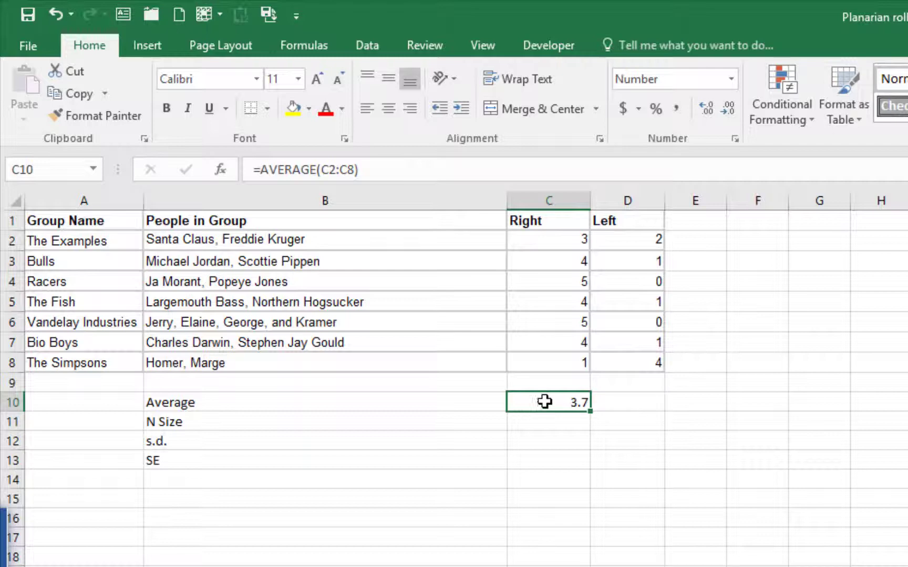
Try copy-pasting C10's average formula into D10, then undo the paste and cancel the copy
{"action": "key", "text": "ctrl+c"}
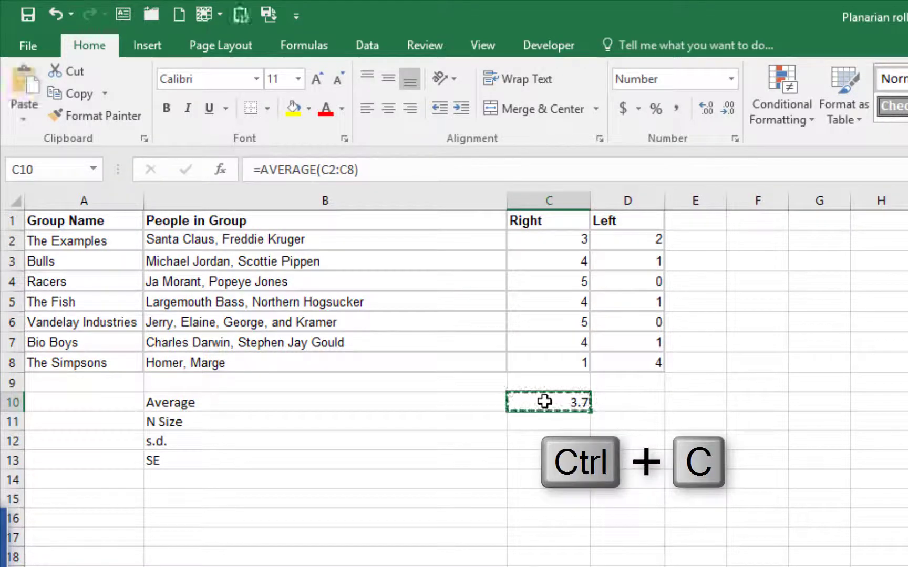
{"action": "key", "text": "Right"}
{"action": "key", "text": "ctrl+v"}
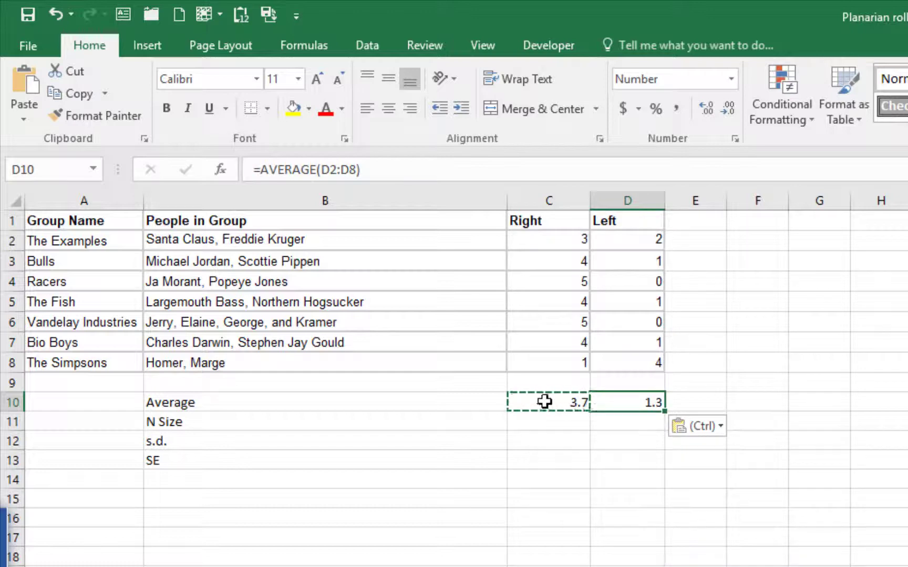
{"action": "key", "text": "ctrl+z"}
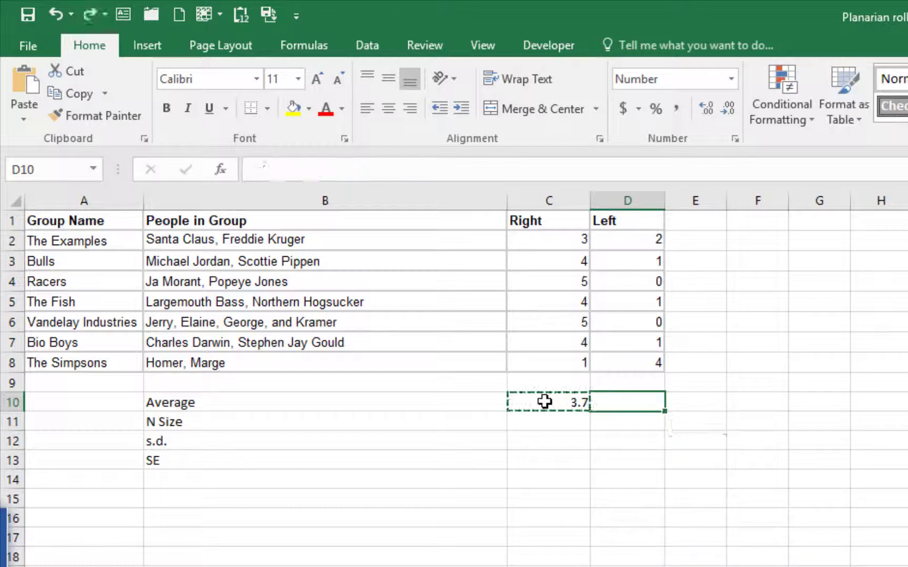
{"action": "key", "text": "Left"}
{"action": "key", "text": "Escape"}
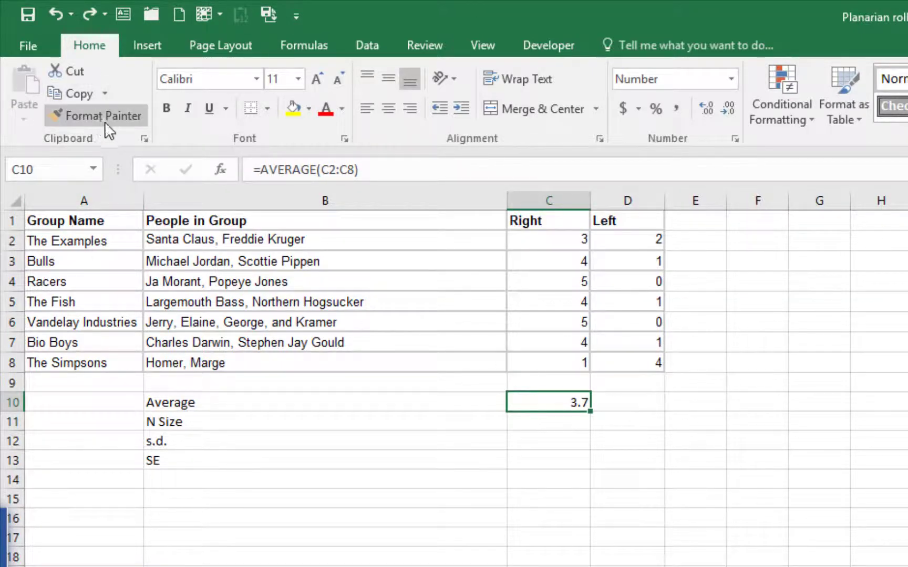
{"action": "right_click", "coordinate": [529, 406]}
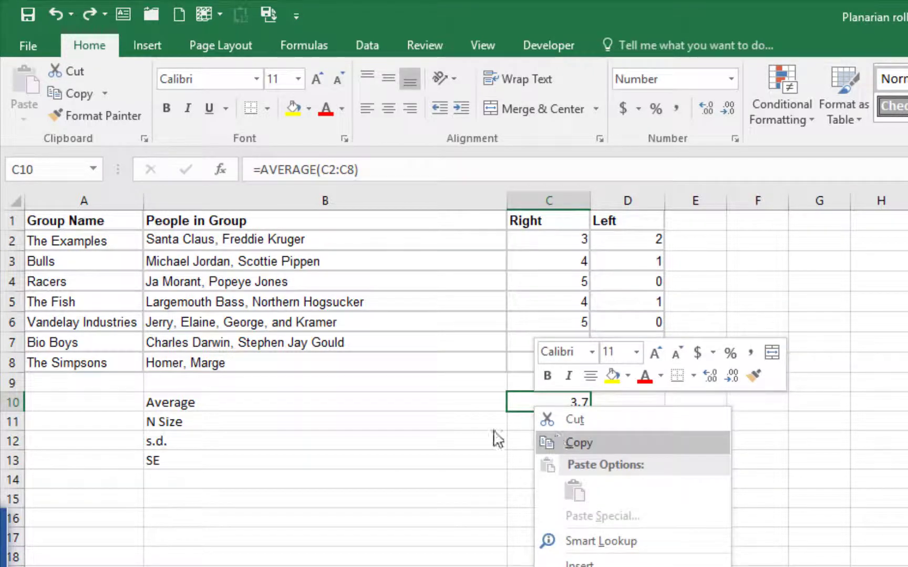
{"action": "key", "text": "Escape"}
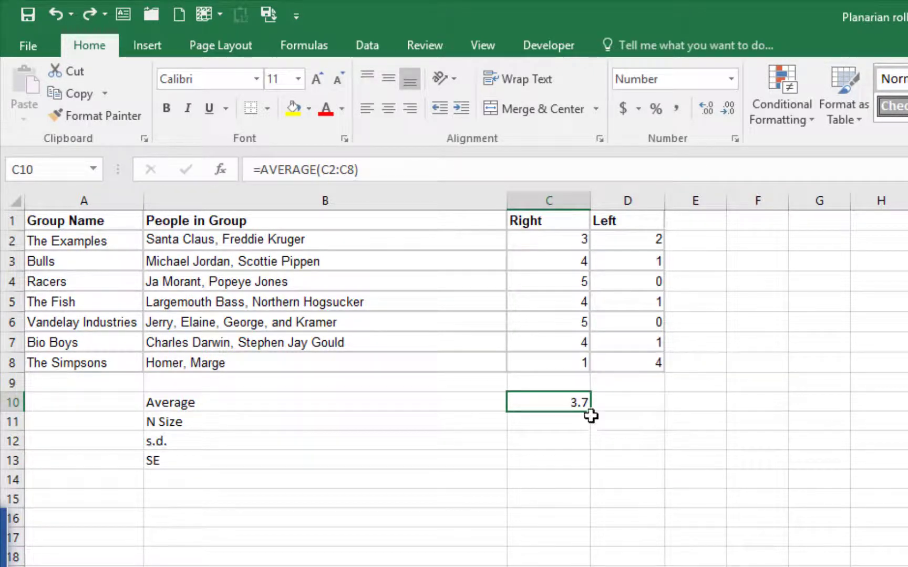
Fill the average formula across to D10 and verify it reads =AVERAGE(D2:D8)
{"action": "left_click_drag", "start_coordinate": [604, 412], "coordinate": [638, 413]}
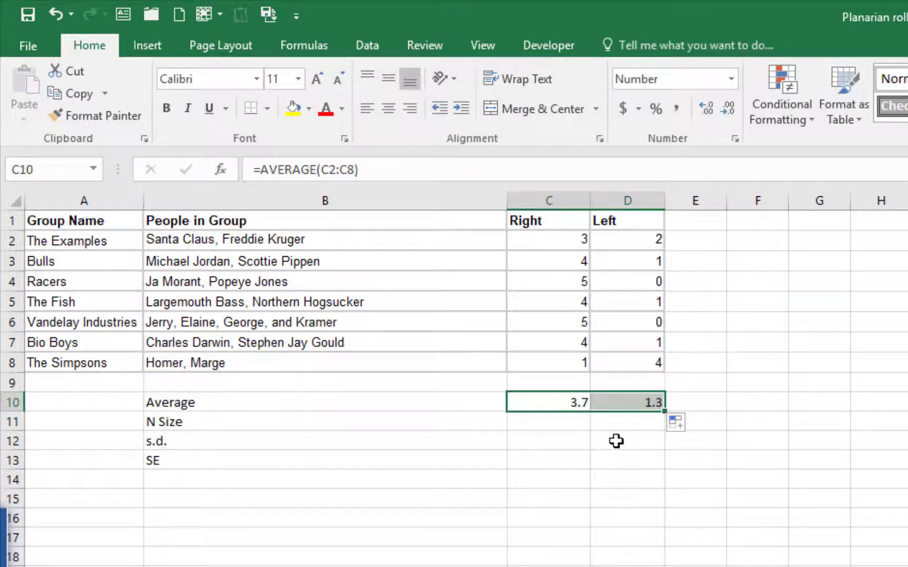
{"action": "left_click", "coordinate": [625, 410]}
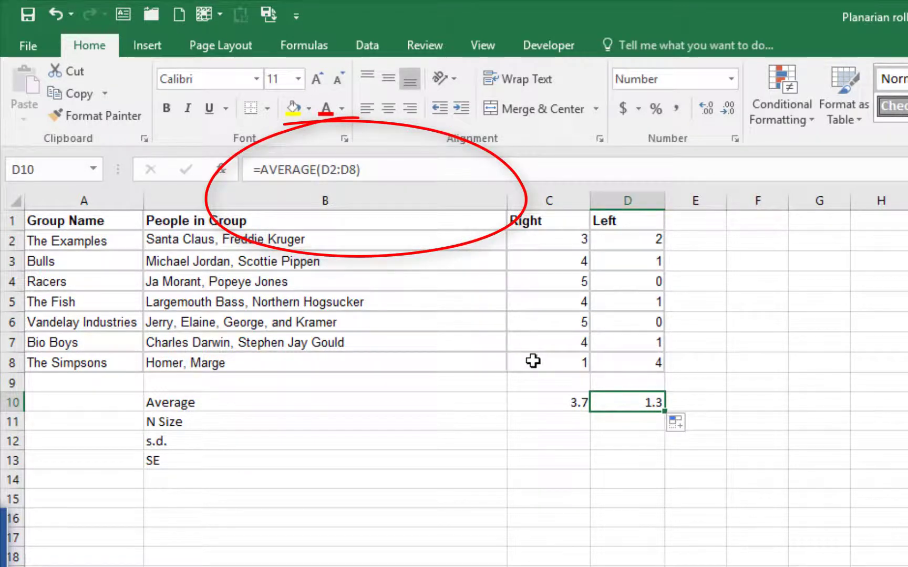
{"action": "double_click", "coordinate": [619, 405]}
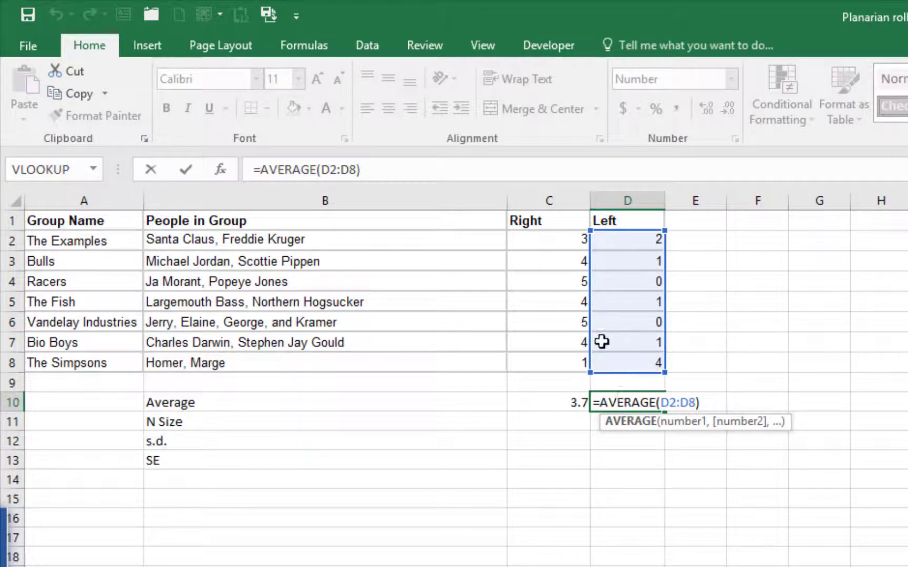
{"action": "key", "text": "ctrl+Return"}
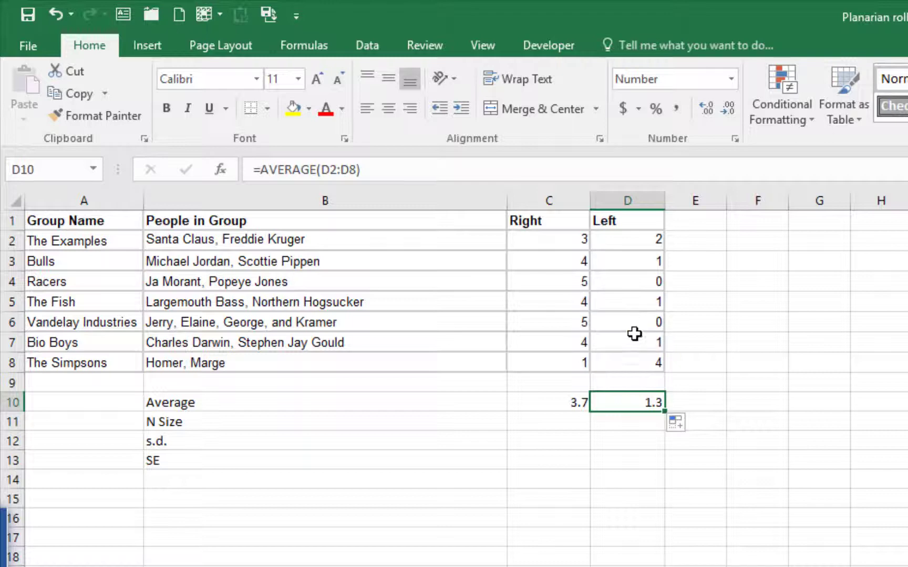
{"action": "left_click", "coordinate": [572, 419]}
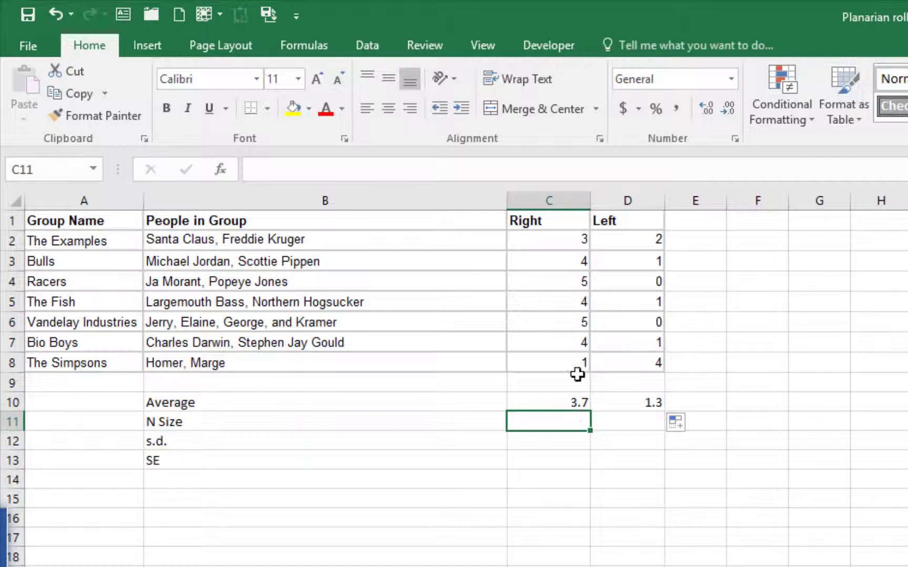
Enter =COUNT(C2:C8) in C11 for a Right N Size of 7
{"action": "left_click_drag", "start_coordinate": [570, 237], "coordinate": [569, 370]}
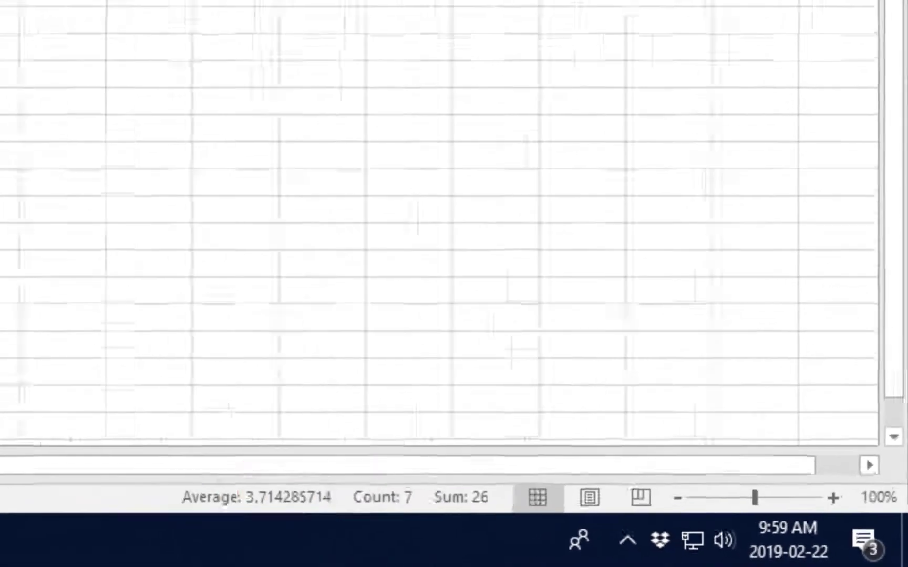
{"action": "left_click", "coordinate": [205, 181]}
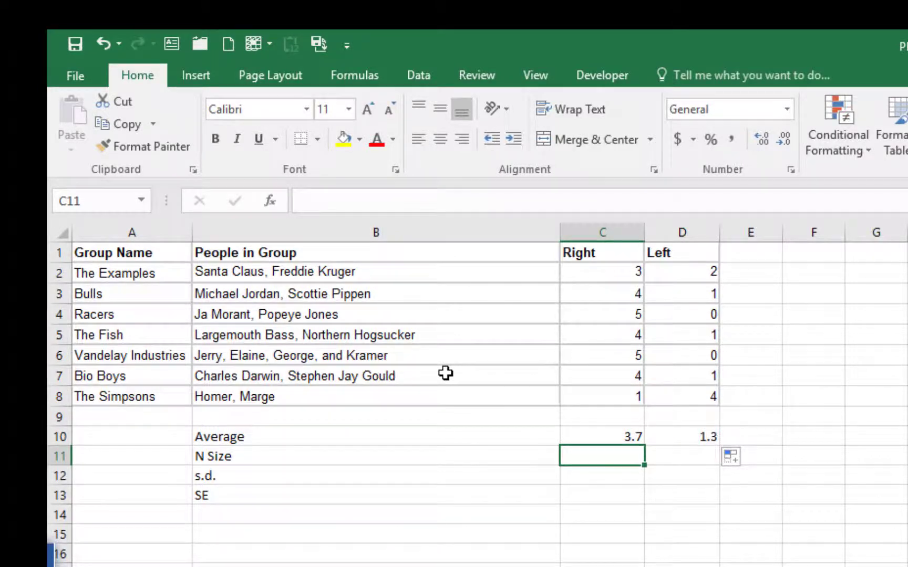
{"action": "type", "text": "="}
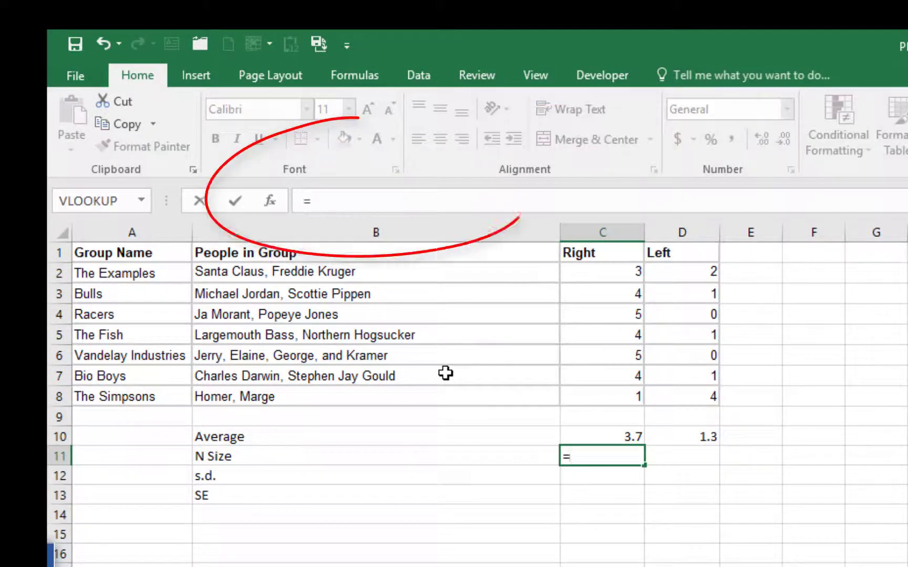
{"action": "type", "text": "count("}
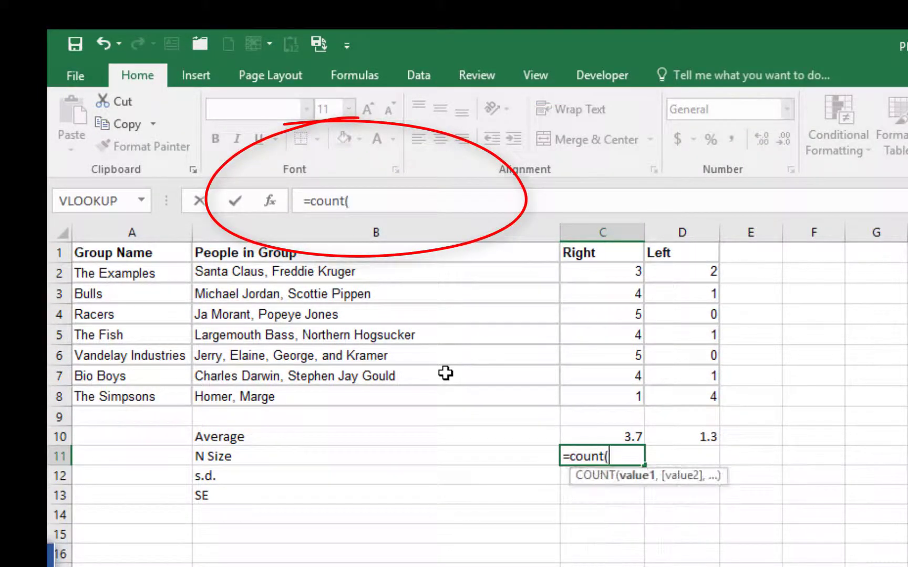
{"action": "left_click_drag", "start_coordinate": [570, 396], "coordinate": [586, 268]}
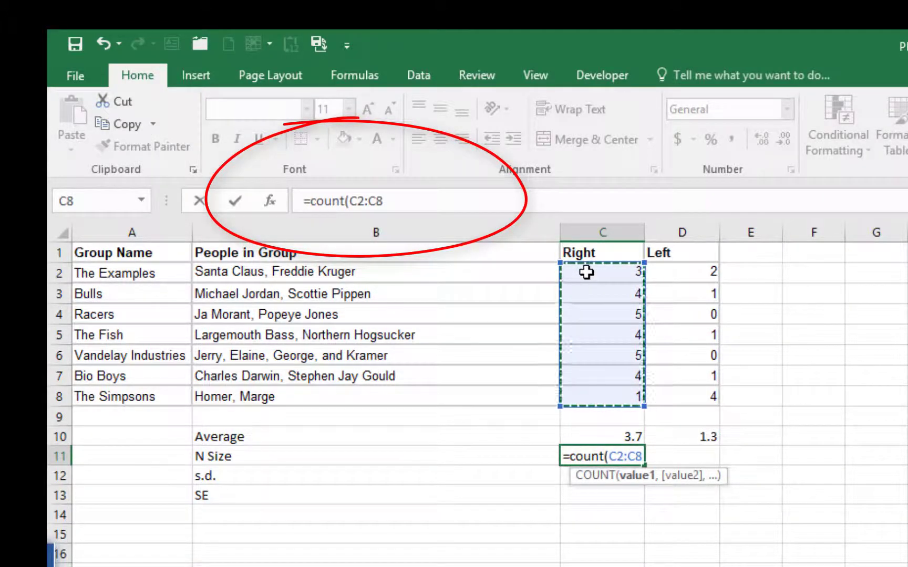
{"action": "key", "text": "ctrl+Return"}
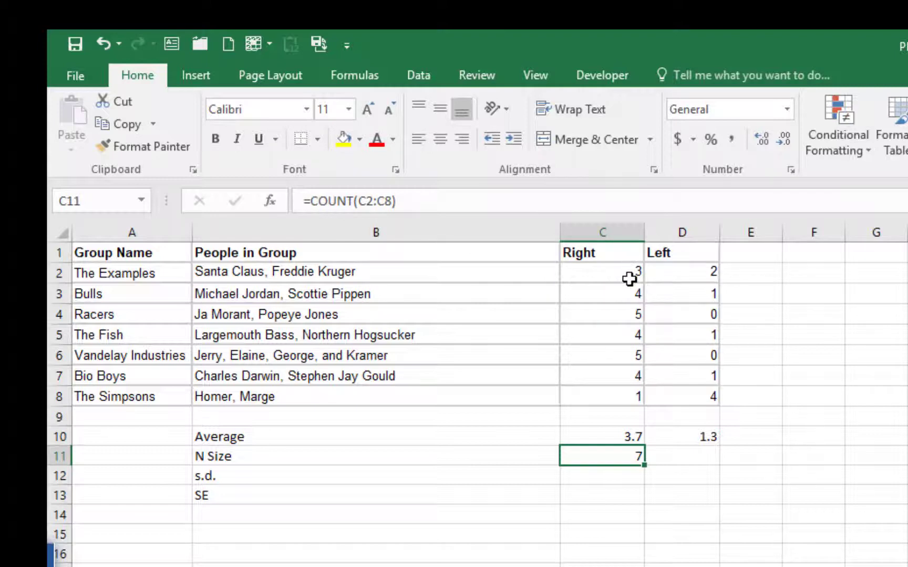
Restore the deleted C8 value, then fill C11's count into D11 as =COUNT(D2:D8)
{"action": "left_click", "coordinate": [605, 391]}
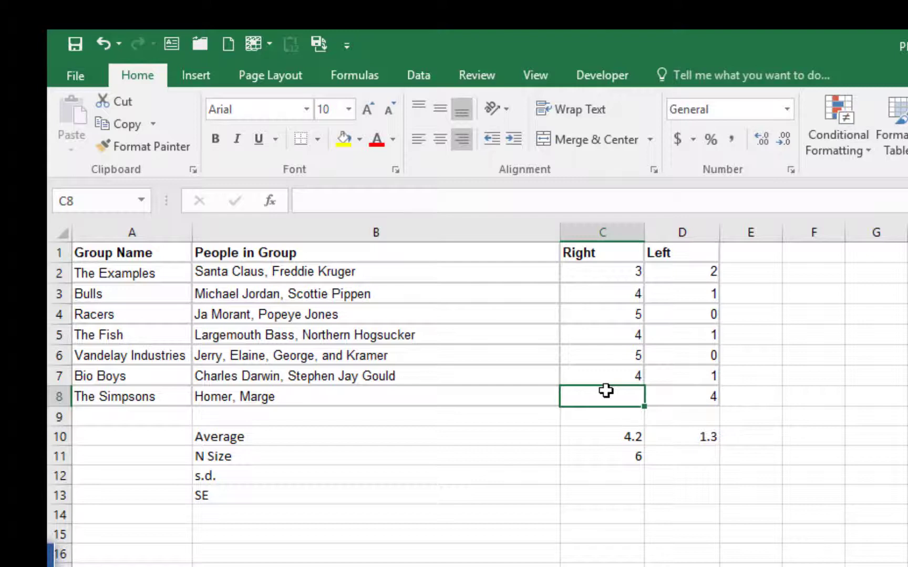
{"action": "key", "text": "ctrl+z"}
{"action": "left_click", "coordinate": [630, 453]}
{"action": "left_click_drag", "start_coordinate": [669, 466], "coordinate": [707, 469]}
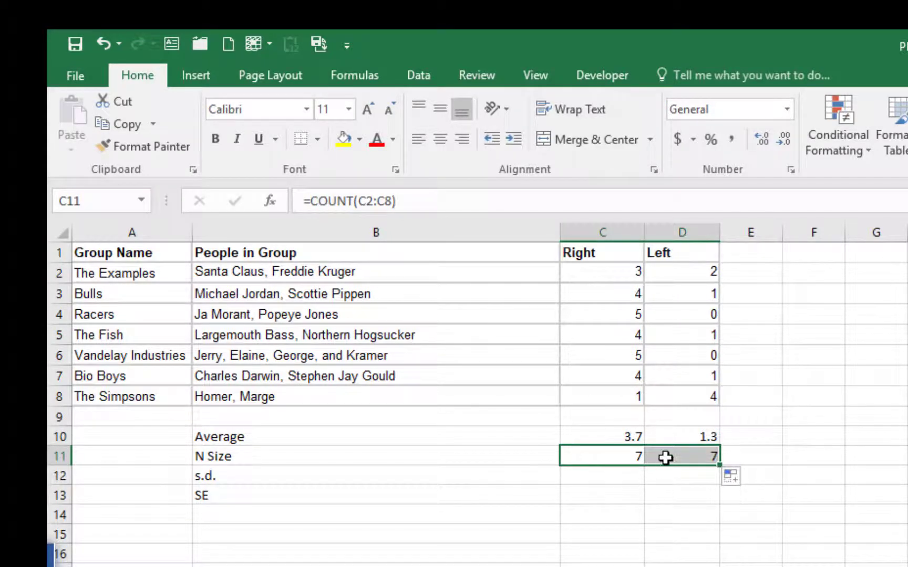
{"action": "double_click", "coordinate": [665, 457]}
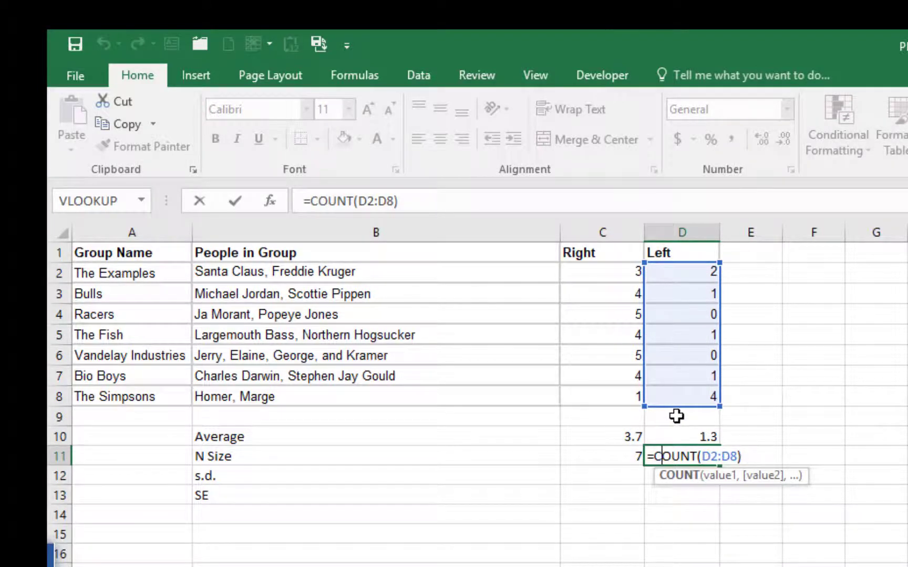
{"action": "key", "text": "Escape"}
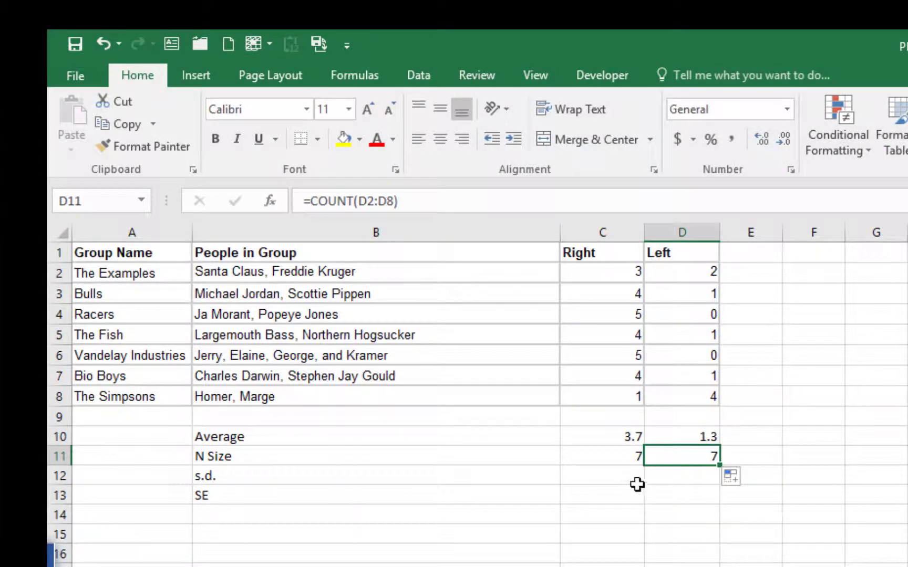
Enter =STDEV(C2:C8) in C12 and fill it into D12, both showing 1.38
{"action": "left_click", "coordinate": [619, 480]}
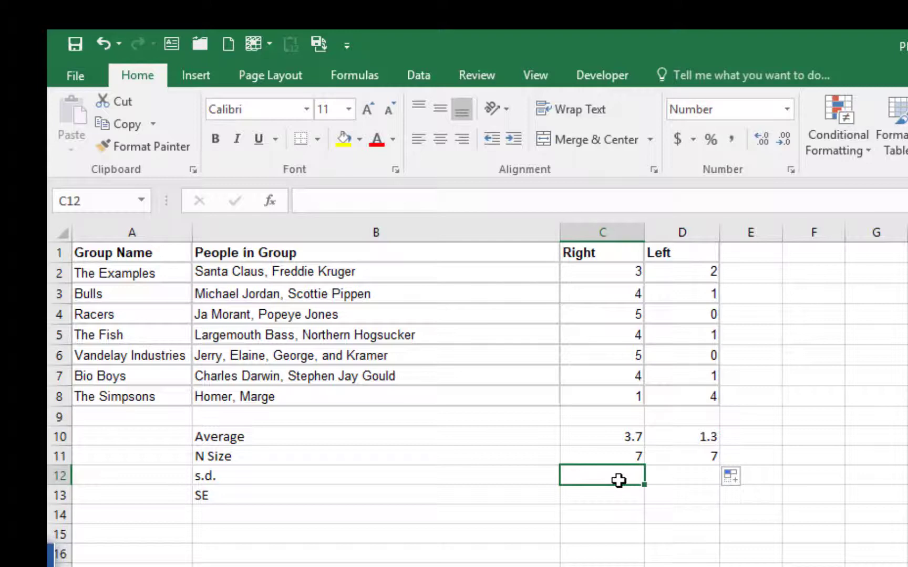
{"action": "type", "text": "=s"}
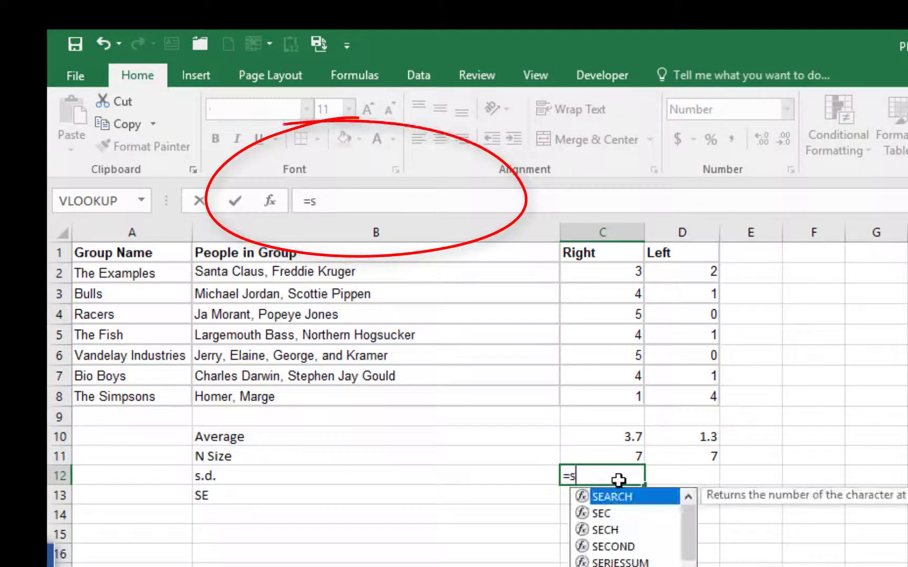
{"action": "type", "text": "tdev"}
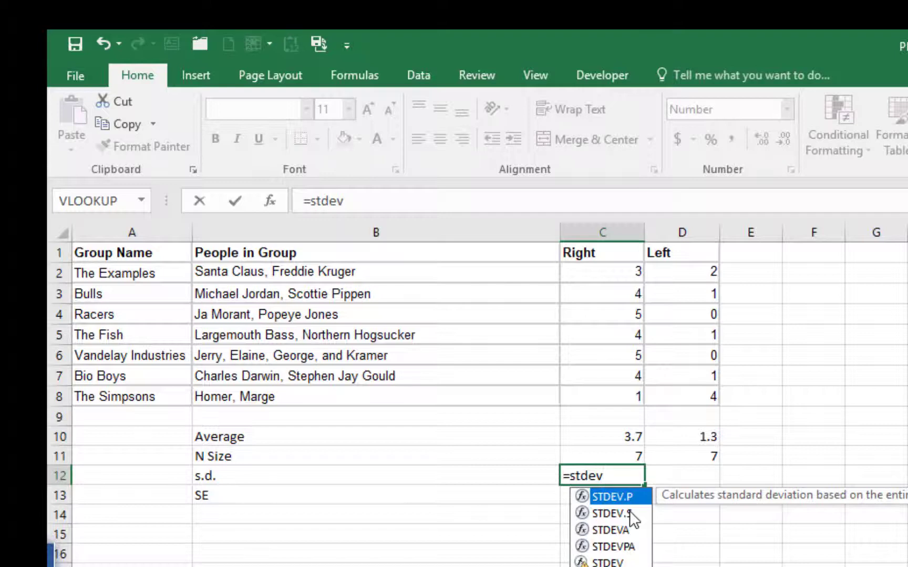
{"action": "type", "text": "("}
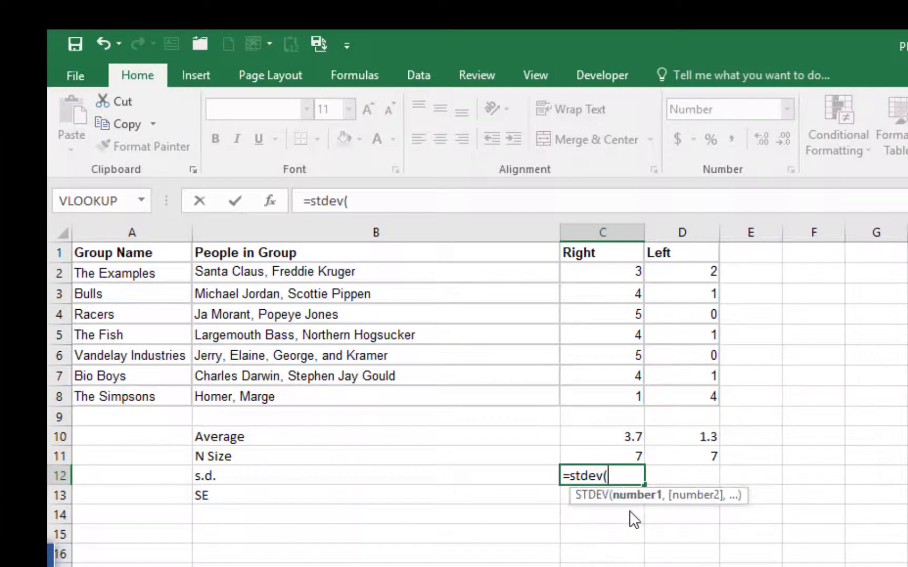
{"action": "left_click_drag", "start_coordinate": [626, 397], "coordinate": [646, 269]}
{"action": "key", "text": "Return"}
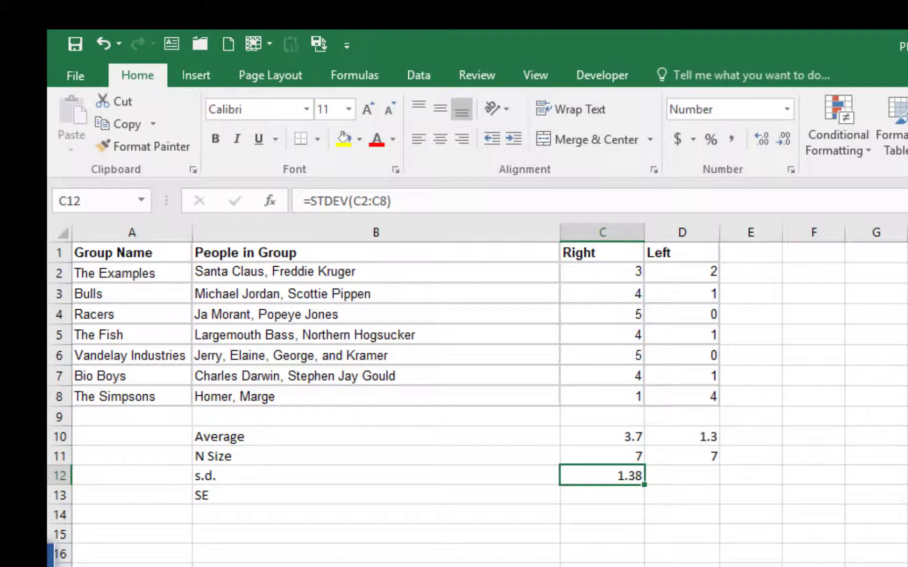
{"action": "left_click_drag", "start_coordinate": [646, 486], "coordinate": [688, 481]}
{"action": "left_click", "coordinate": [682, 476]}
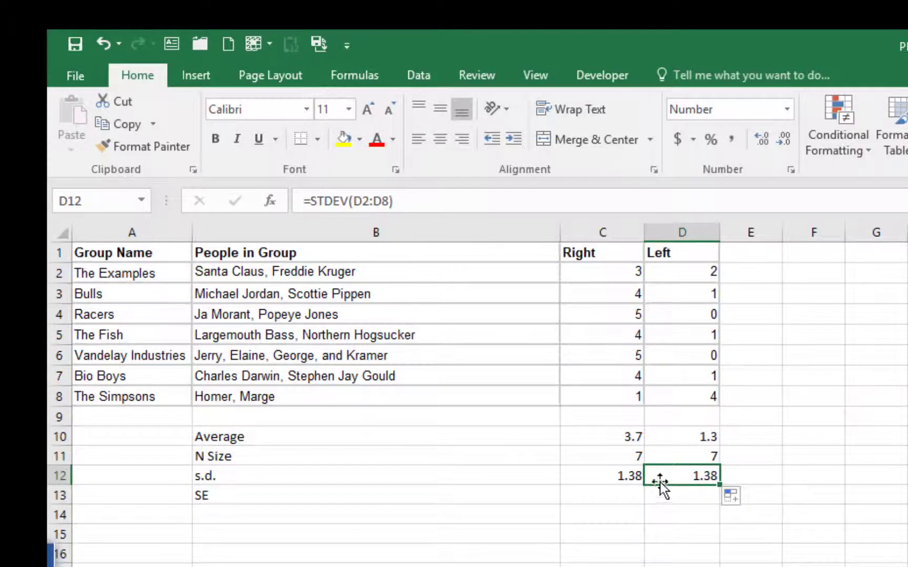
Change The Simpsons' Left value in D8 from 4 to 2
{"action": "left_click", "coordinate": [689, 398]}
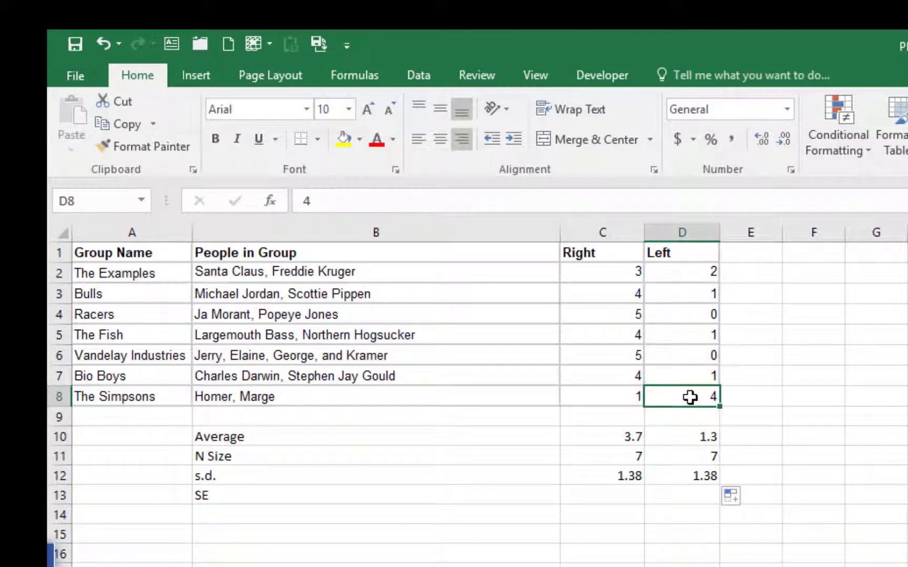
{"action": "type", "text": "2"}
{"action": "key", "text": "Return"}
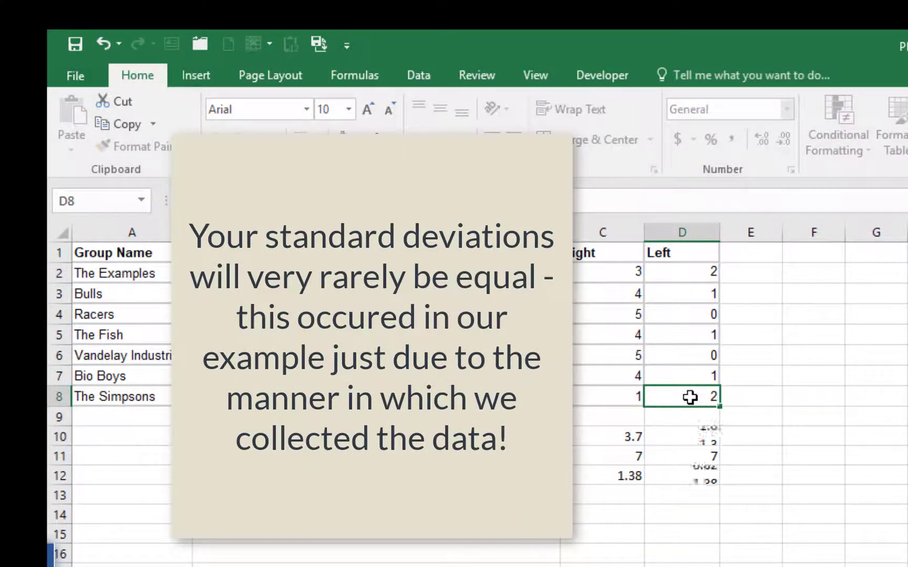